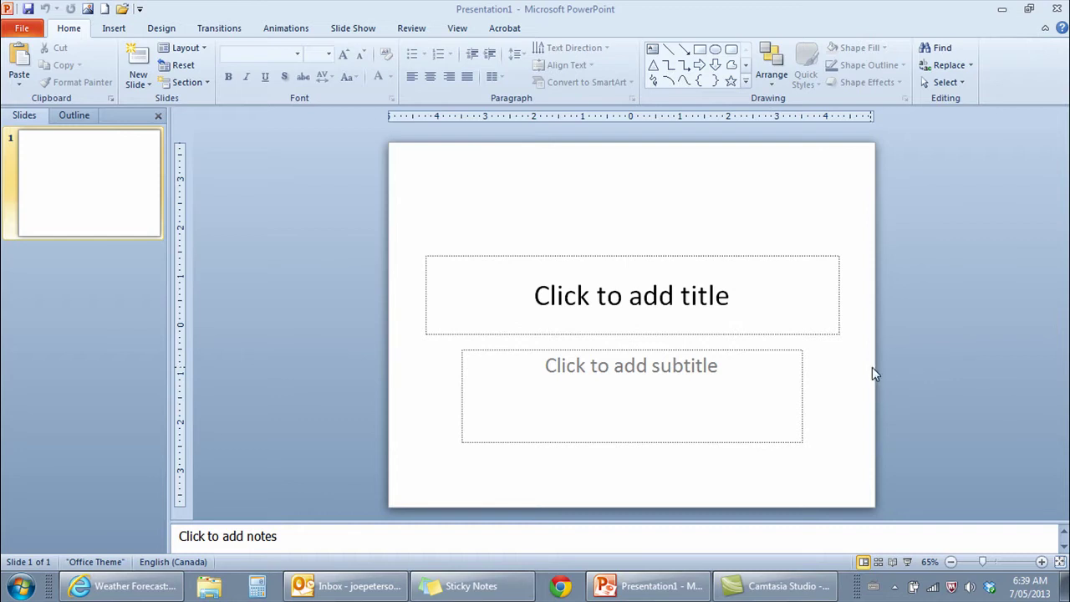
# Enter "My Presentation" as the title of the opening slide
pyautogui.click(655, 294)
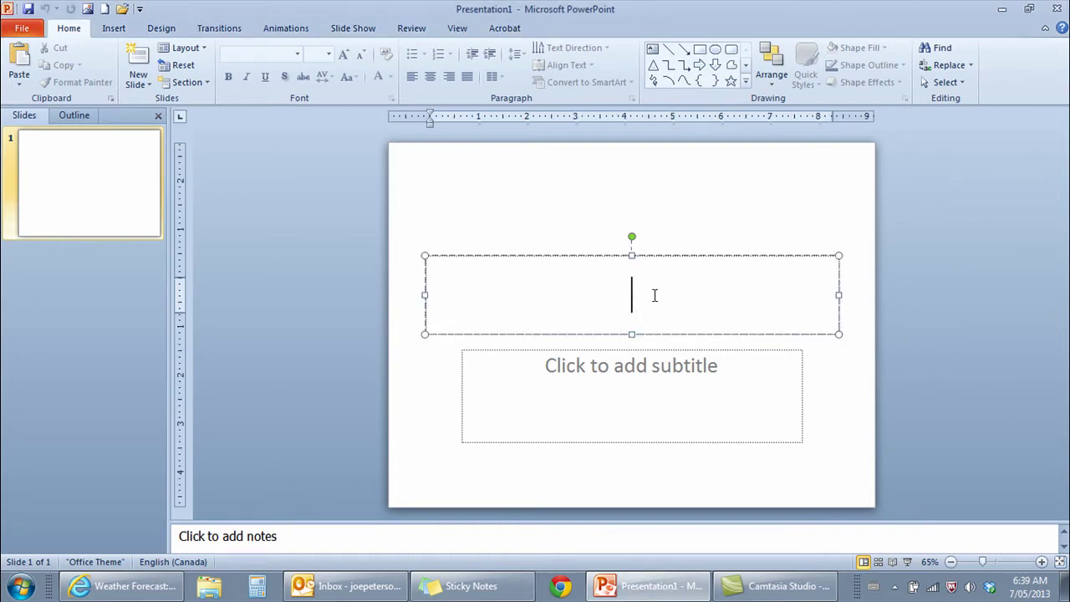
pyautogui.write('My P')
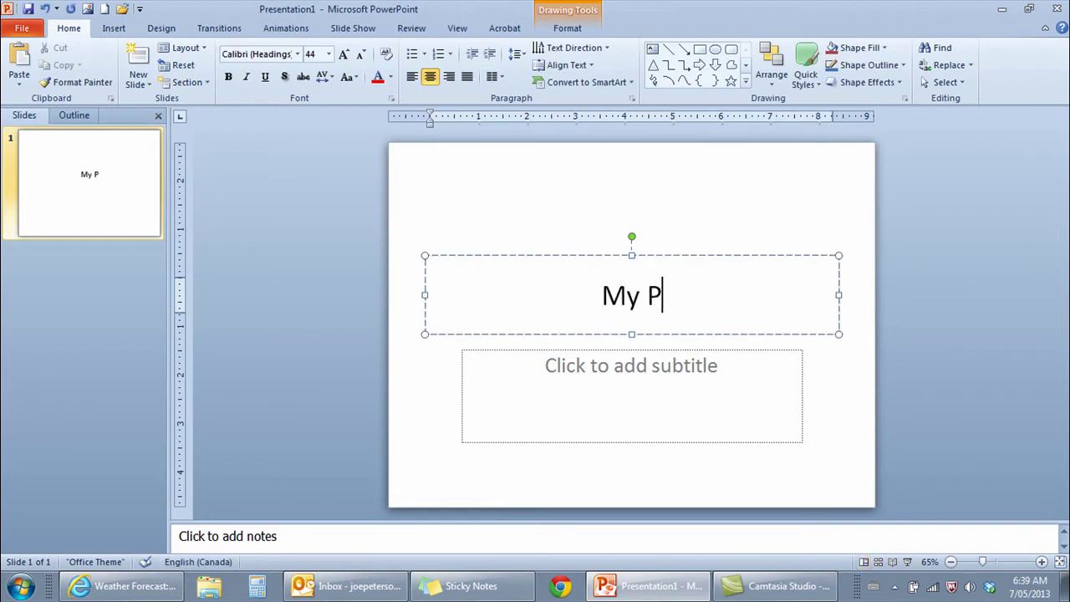
pyautogui.write('resentation')
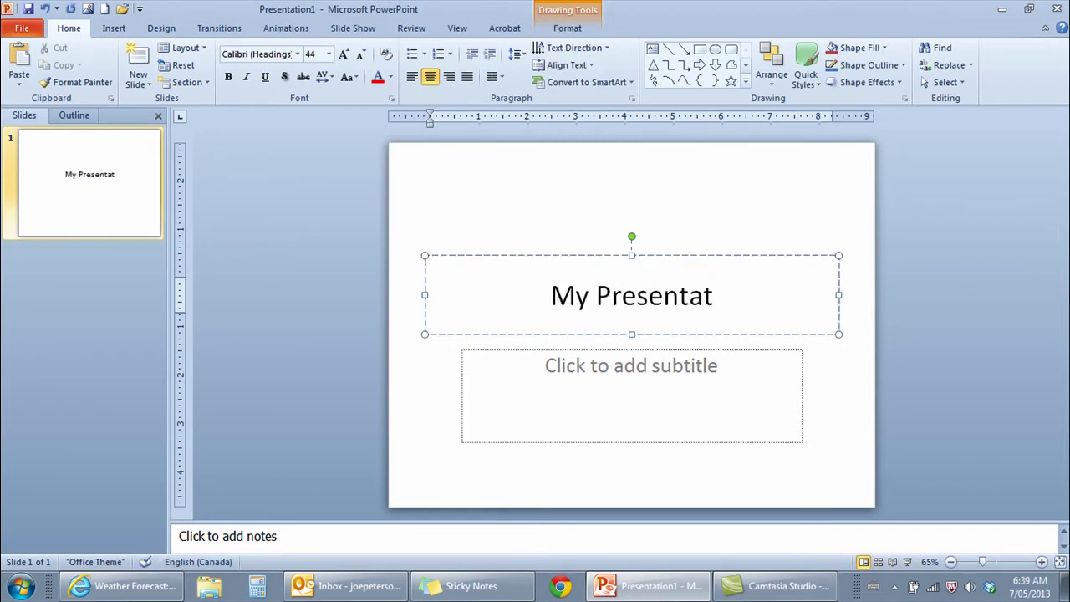
# Enter the presenter's full name as the subtitle of the opening slide and correct its spelling
pyautogui.click(633, 368)
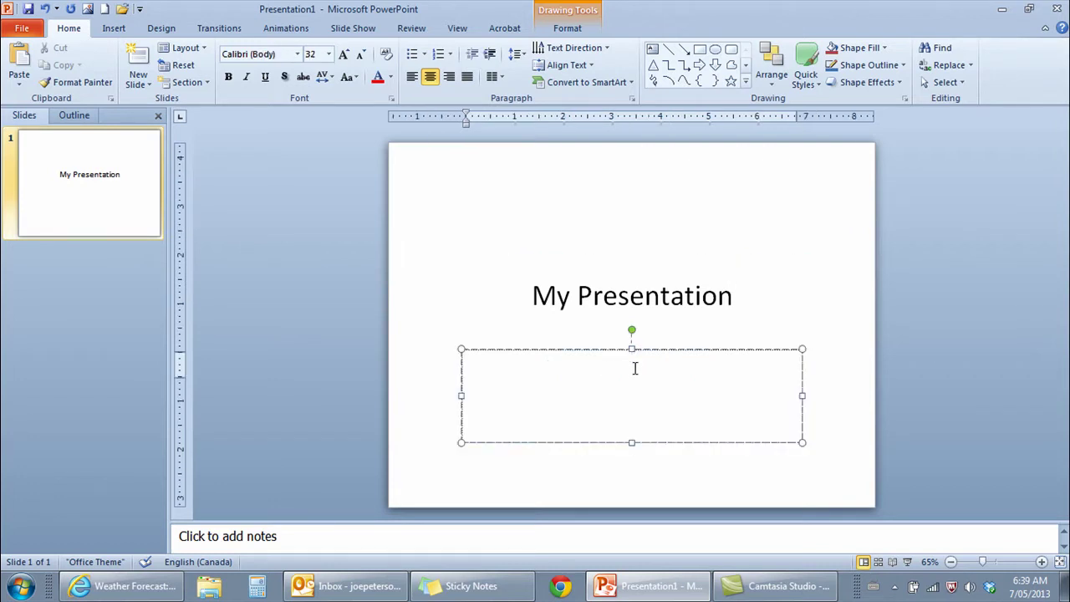
pyautogui.write('Joe Peeters')
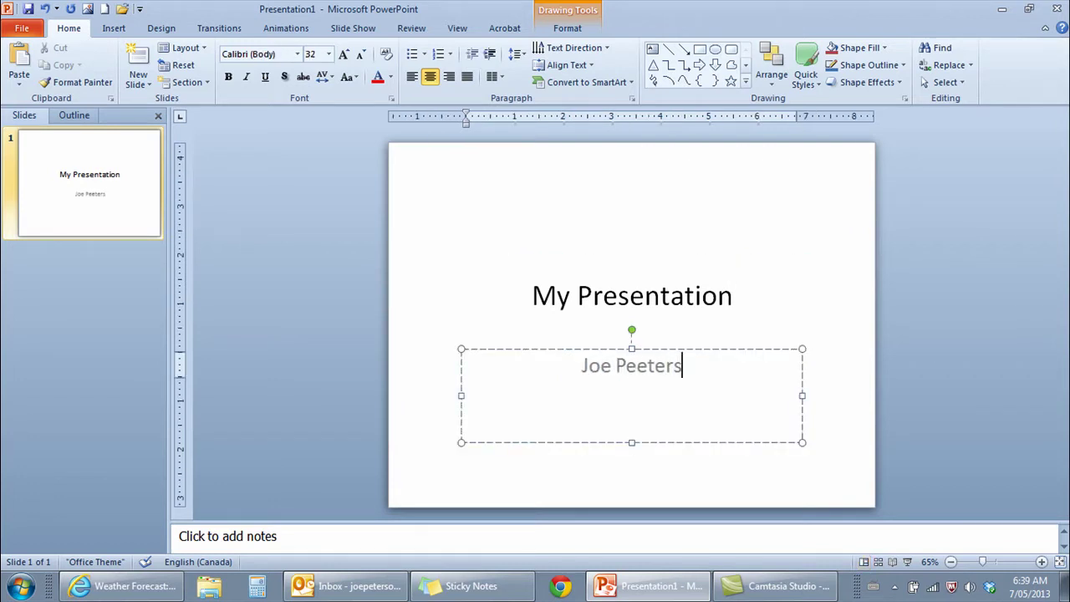
pyautogui.write('on')
pyautogui.click(628, 368)
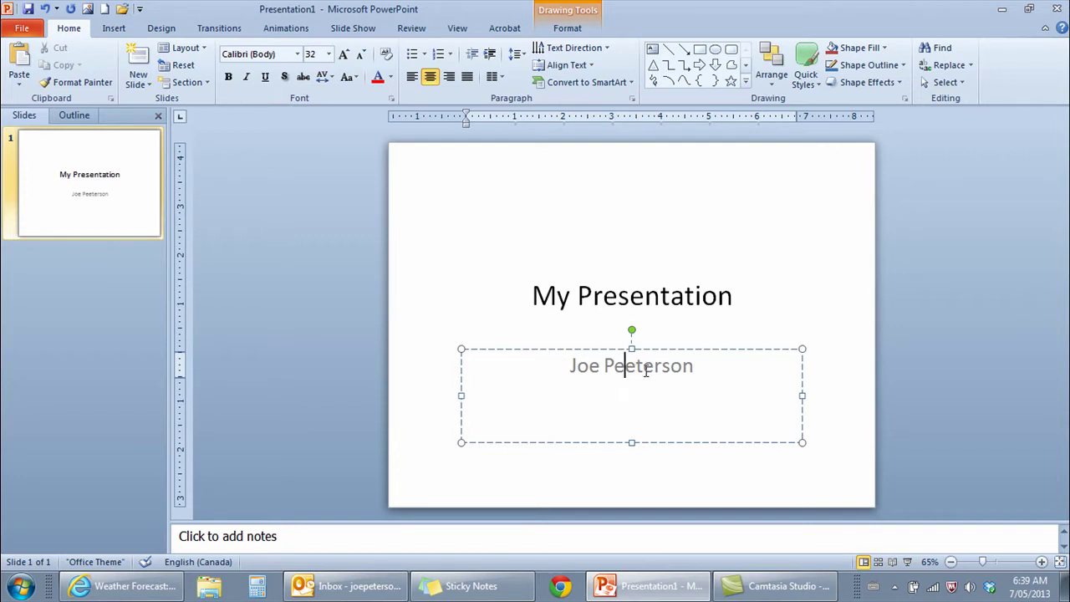
pyautogui.press('BackSpace')
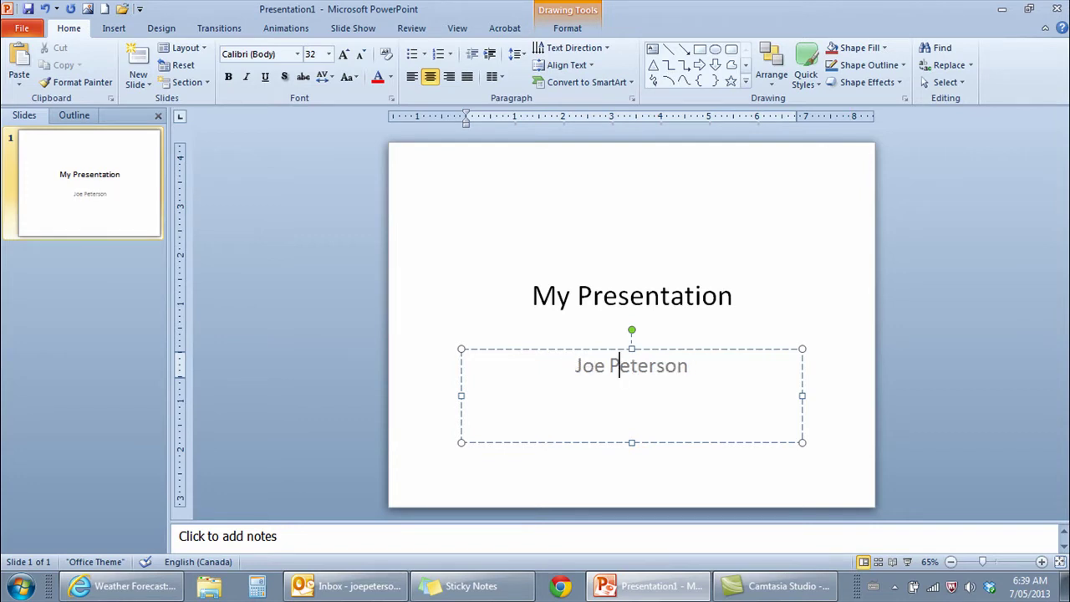
pyautogui.click(407, 358)
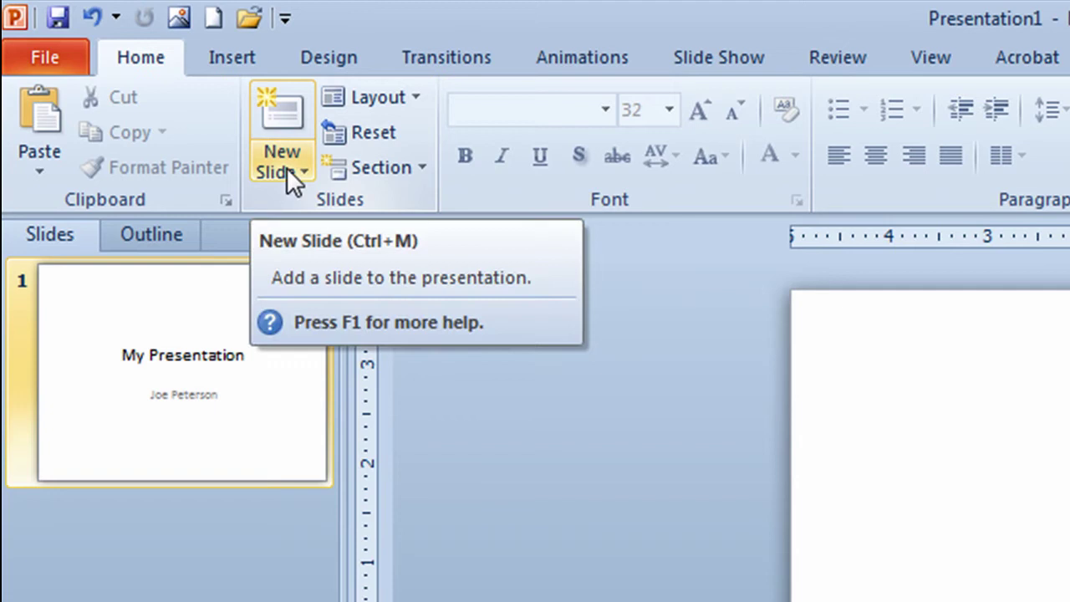
# Add a second slide with the Title and Content layout and title it "Slides"
pyautogui.click(287, 167)
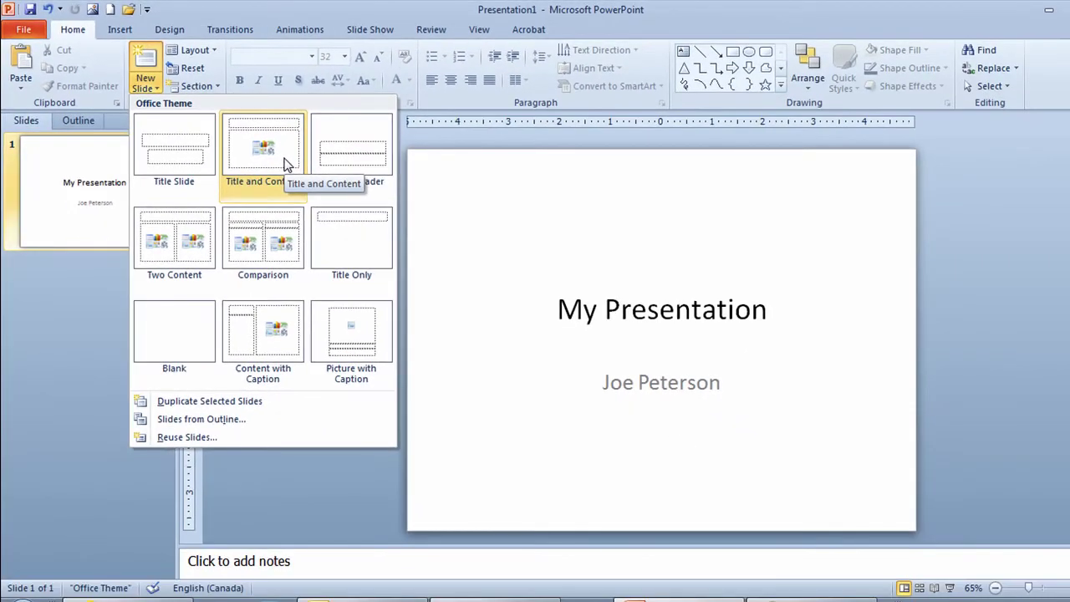
pyautogui.click(284, 162)
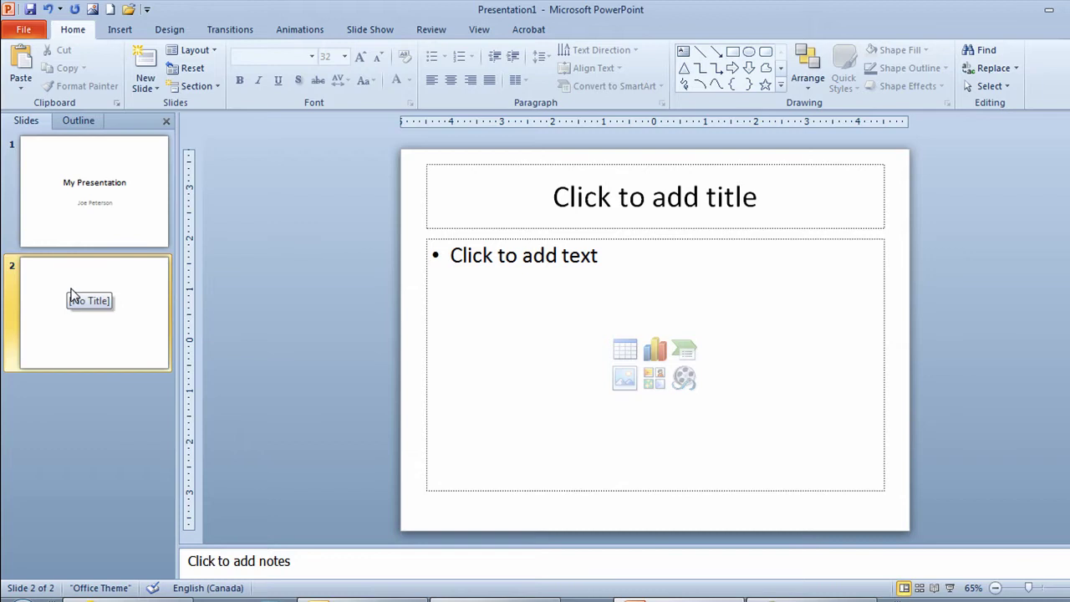
pyautogui.click(650, 198)
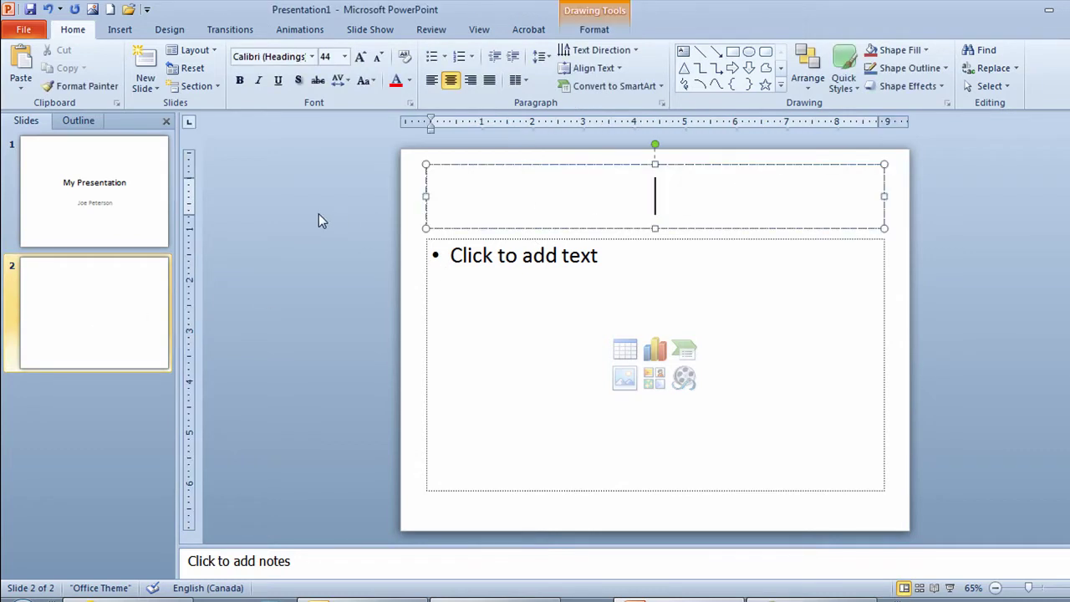
pyautogui.write('Slides')
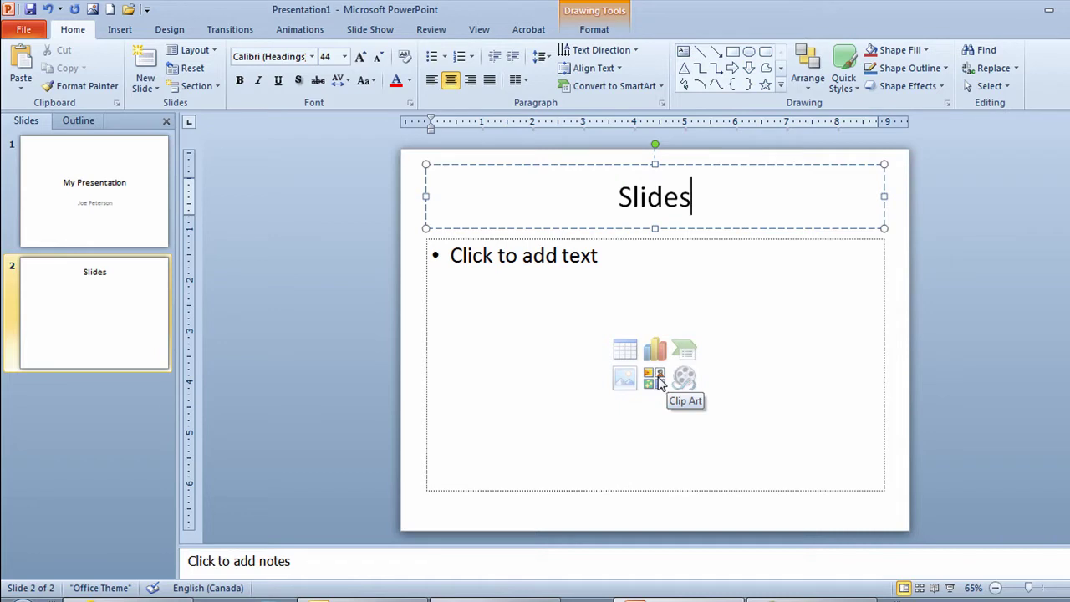
# Fill the content area of the "Slides" slide with the bullets Title, Text, Chart, Title and Other
pyautogui.click(465, 255)
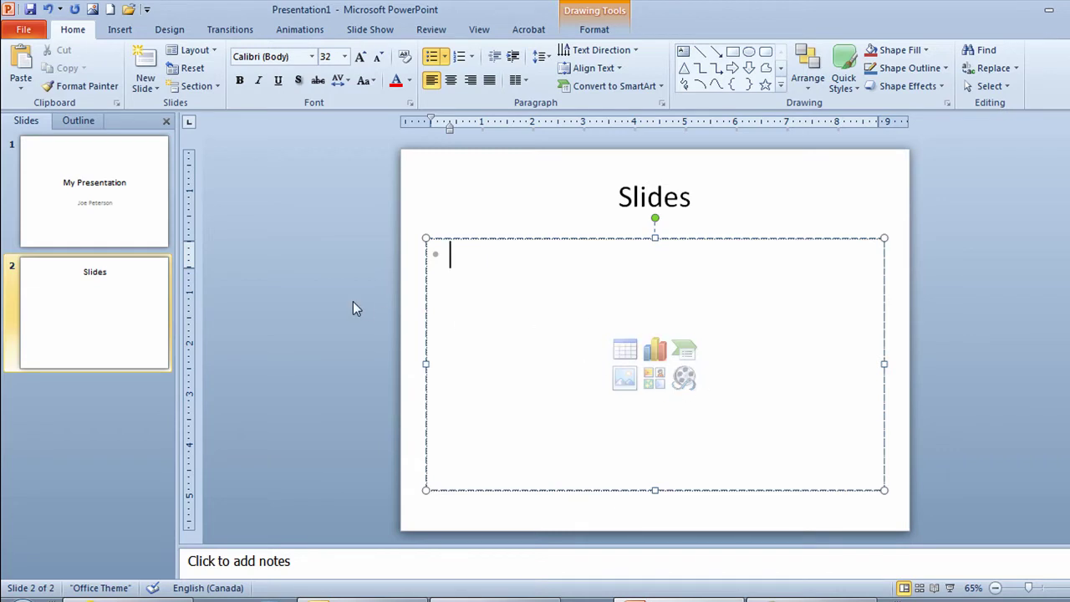
pyautogui.write('Title')
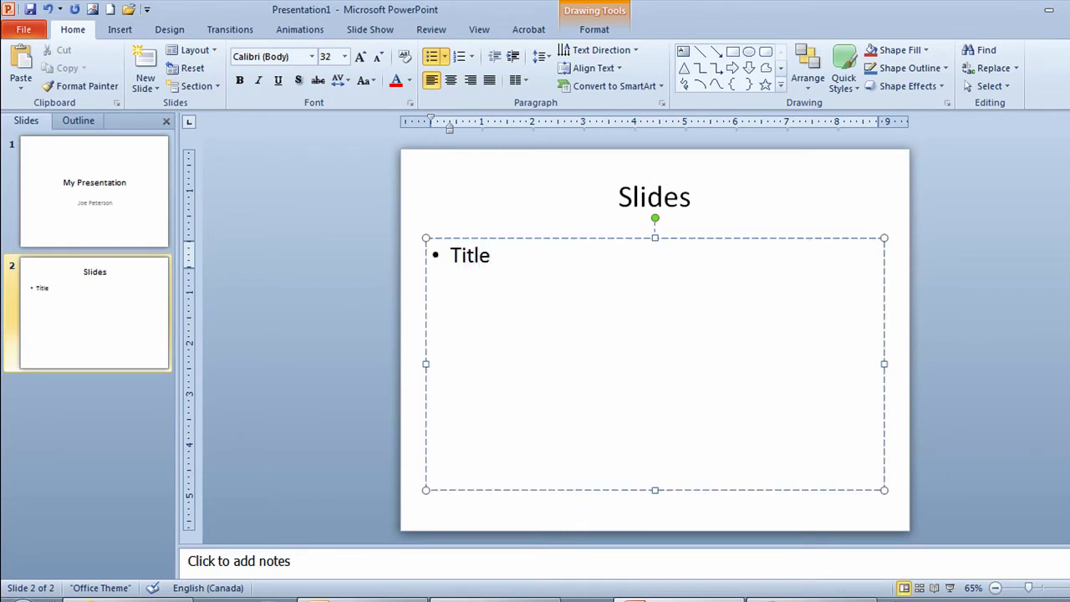
pyautogui.press('Return')
pyautogui.write('Text')
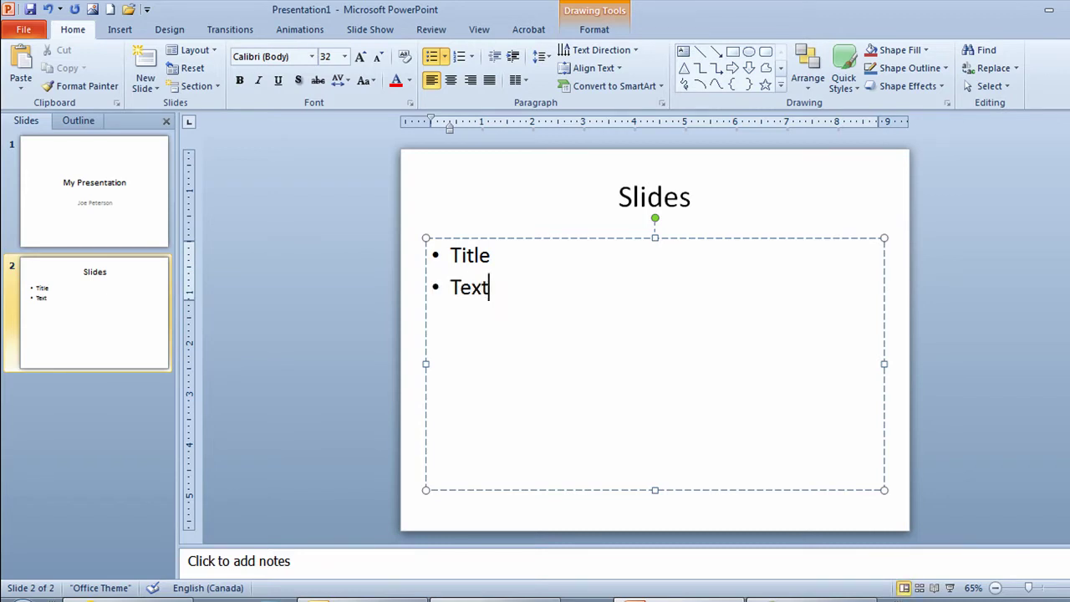
pyautogui.press('Return')
pyautogui.write('Chart')
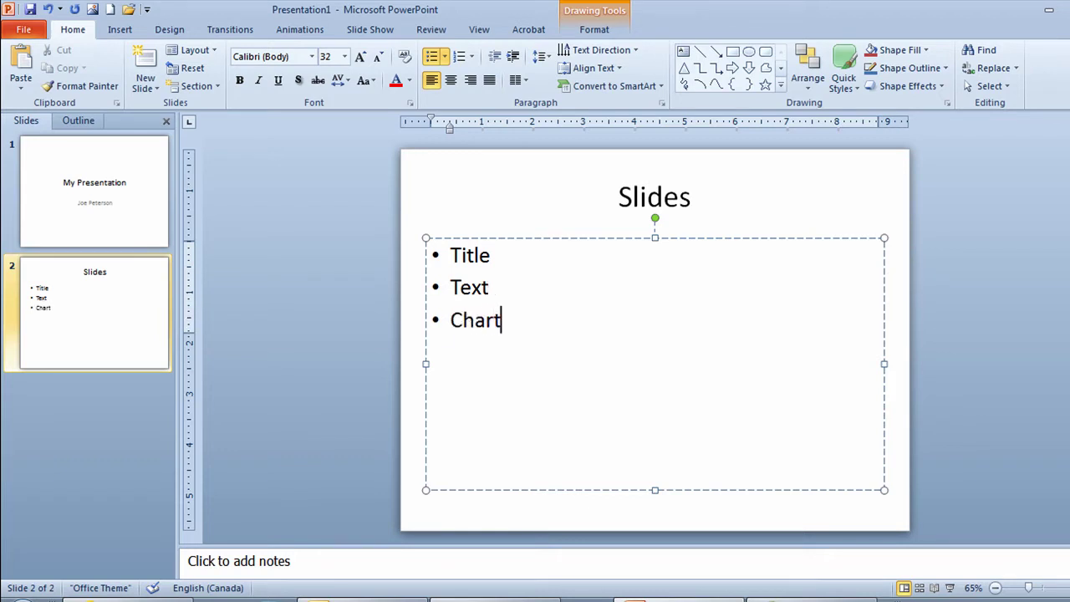
pyautogui.press('Return')
pyautogui.write('Ti')
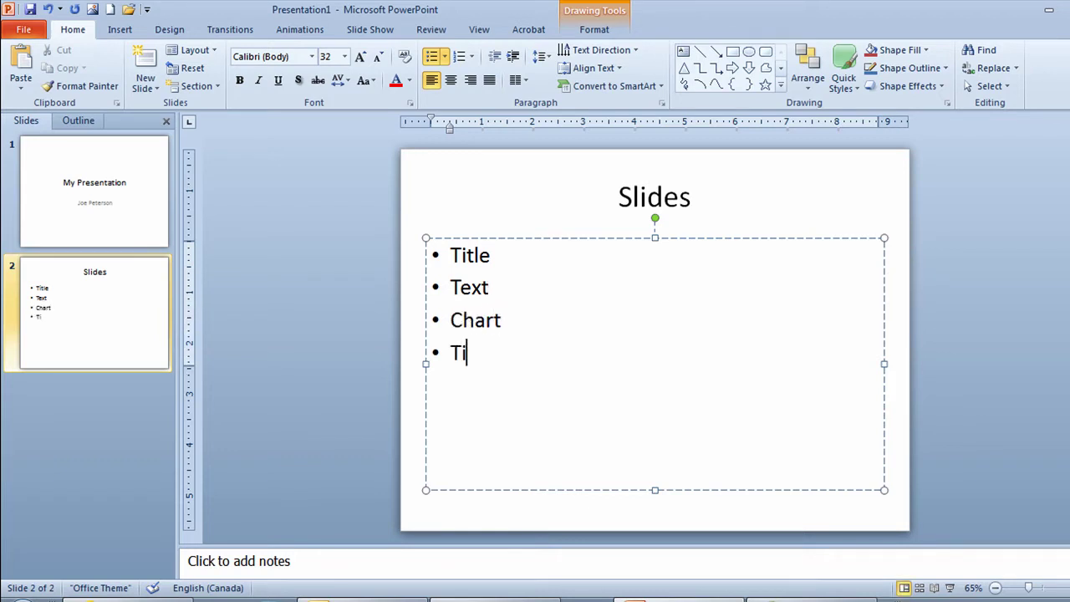
pyautogui.write('tle')
pyautogui.press('Return')
pyautogui.write('Other')
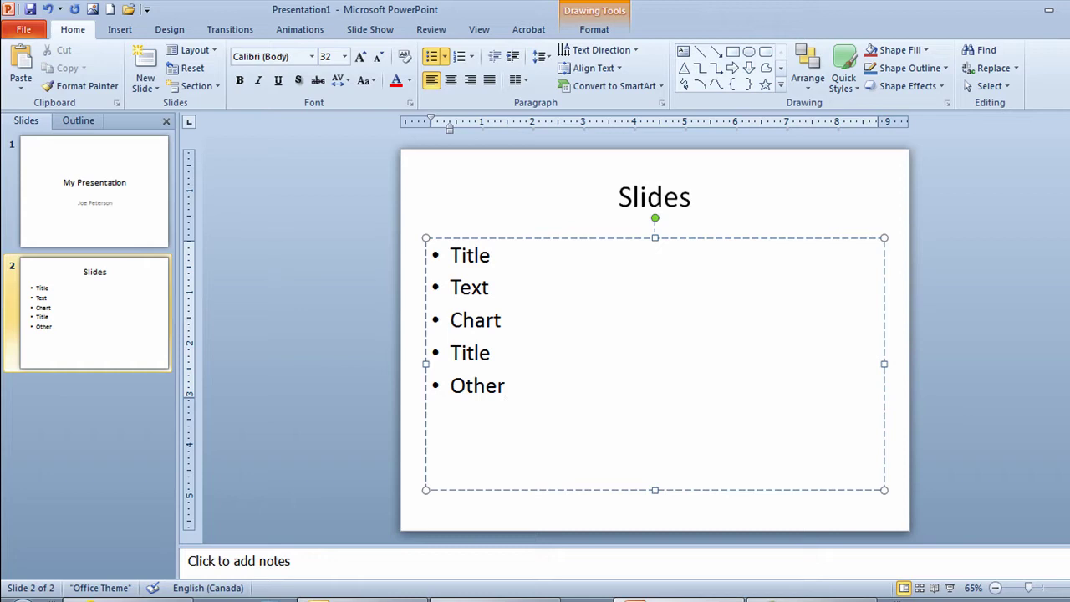
pyautogui.press('Return')
pyautogui.click(415, 433)
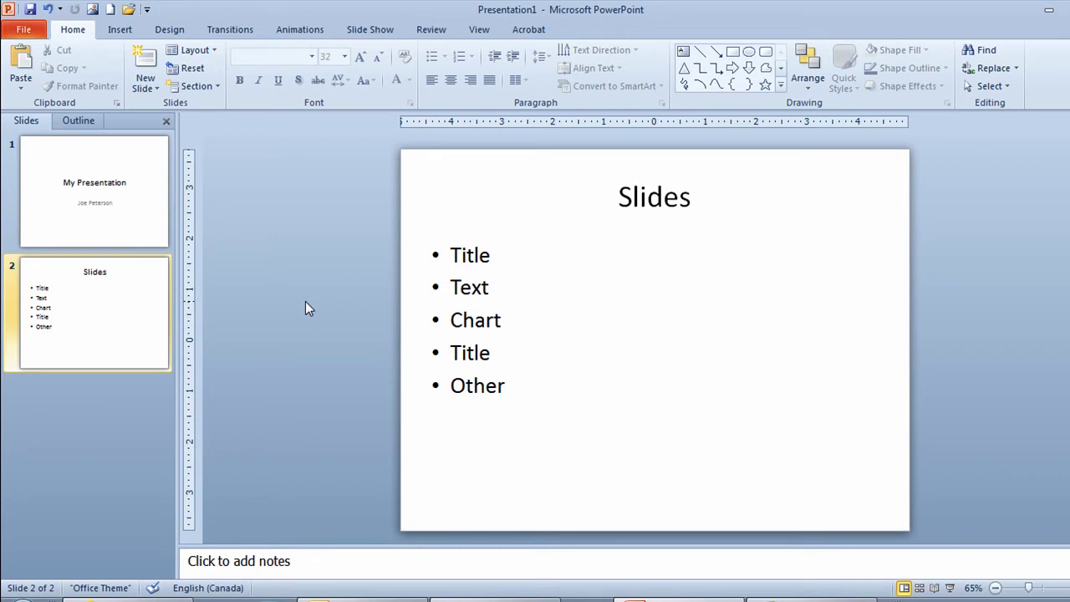
# Add a third slide with the Title and Content layout and title it "Views"
pyautogui.click(144, 87)
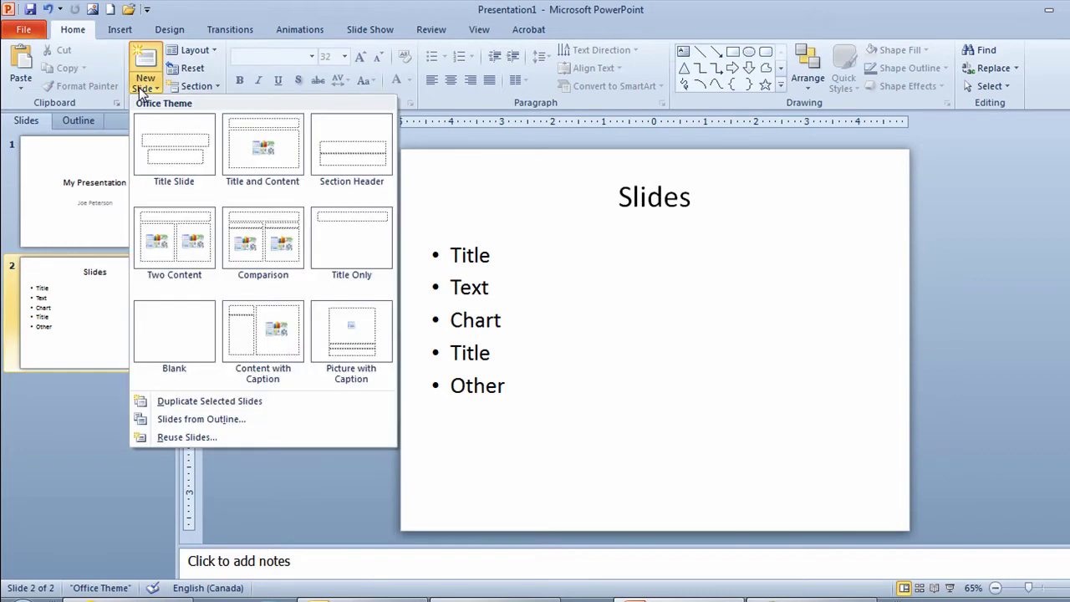
pyautogui.click(262, 142)
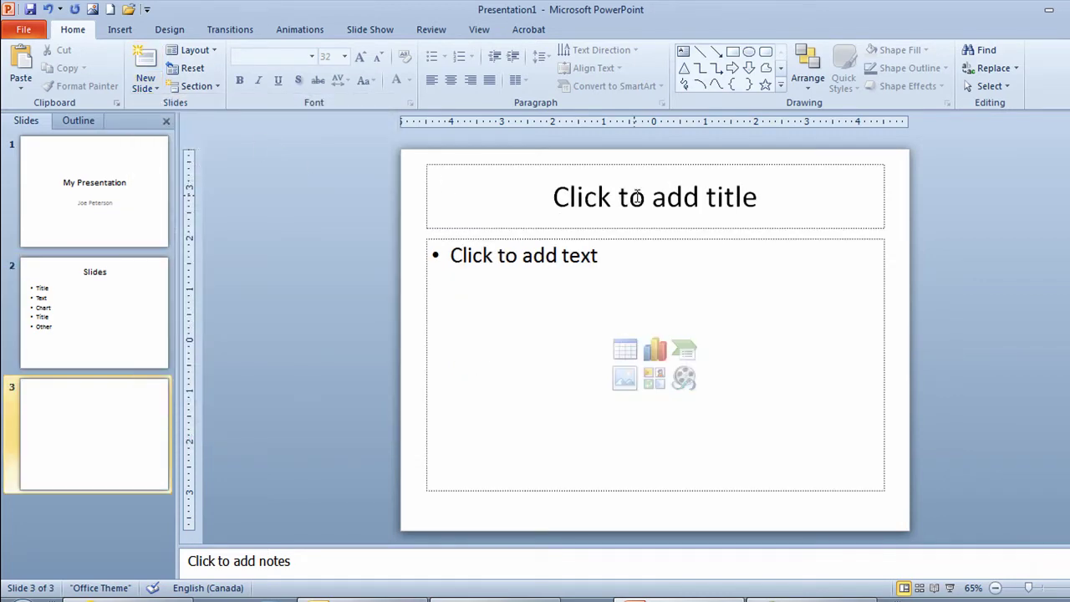
pyautogui.click(637, 197)
pyautogui.write('V')
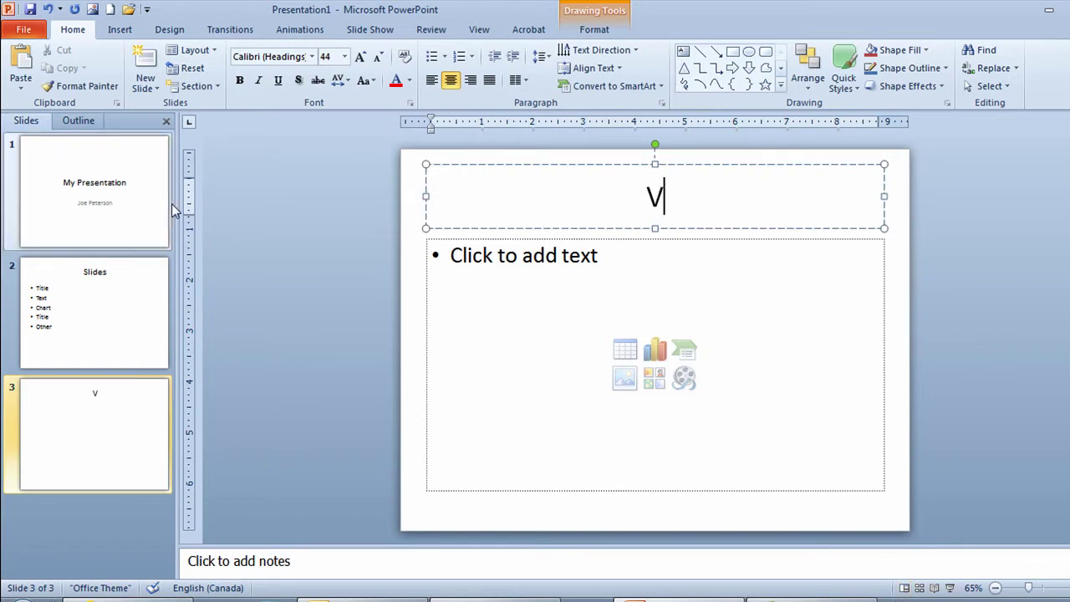
pyautogui.write('iews')
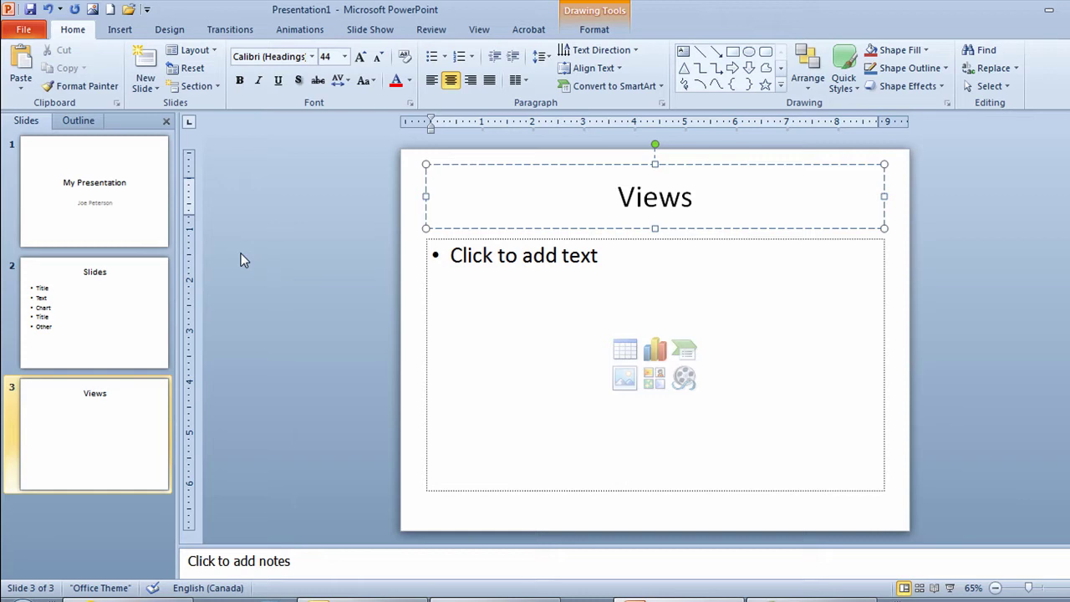
# Fill the content area of the "Views" slide with the bullets Normal, Sorter and Show
pyautogui.click(470, 253)
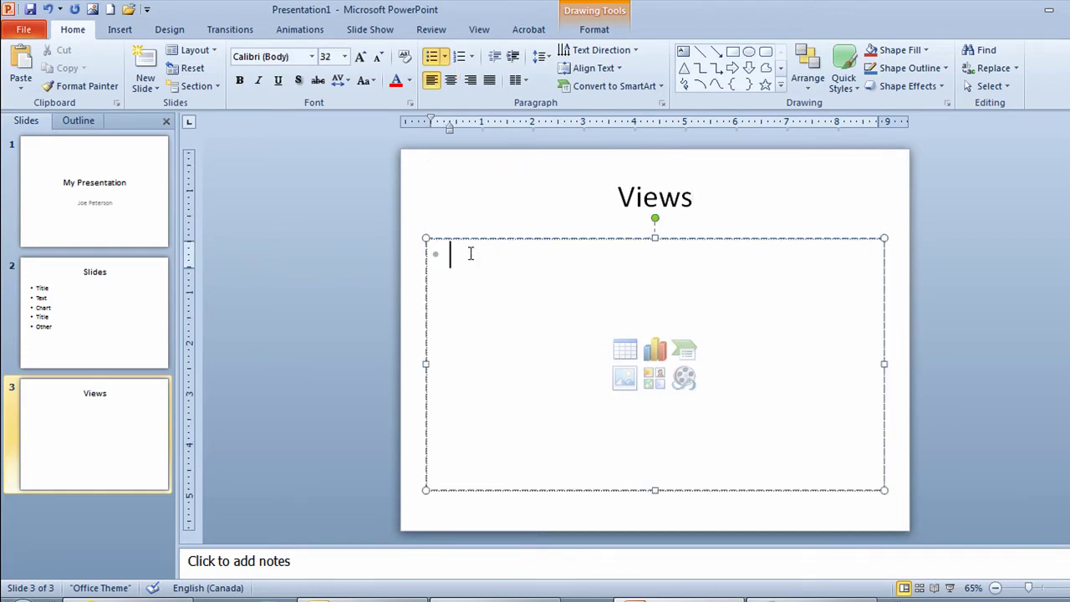
pyautogui.write('Normal')
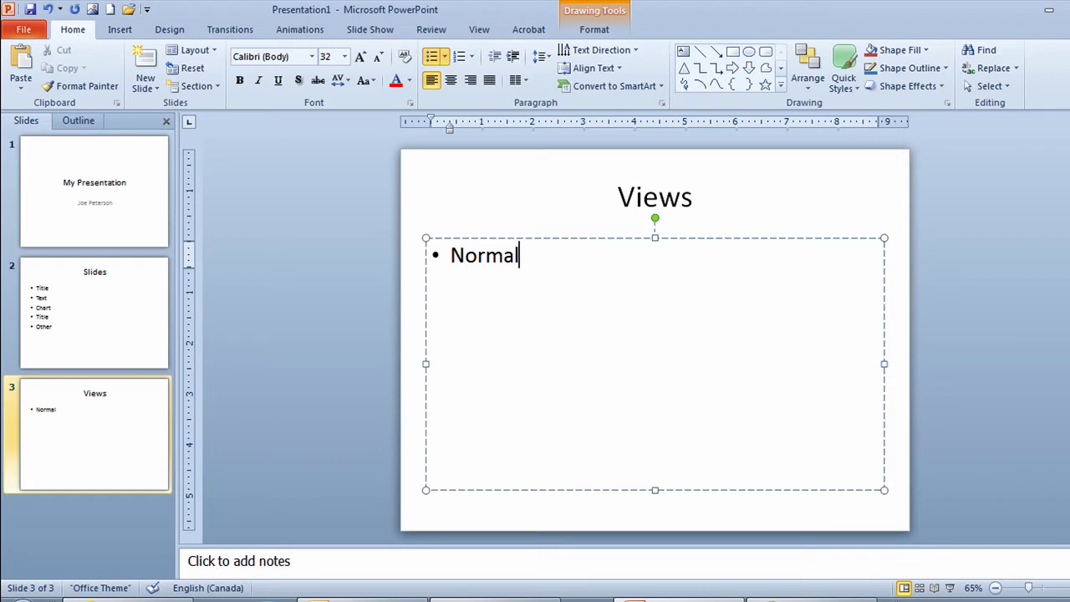
pyautogui.press('Return')
pyautogui.write('Sorter')
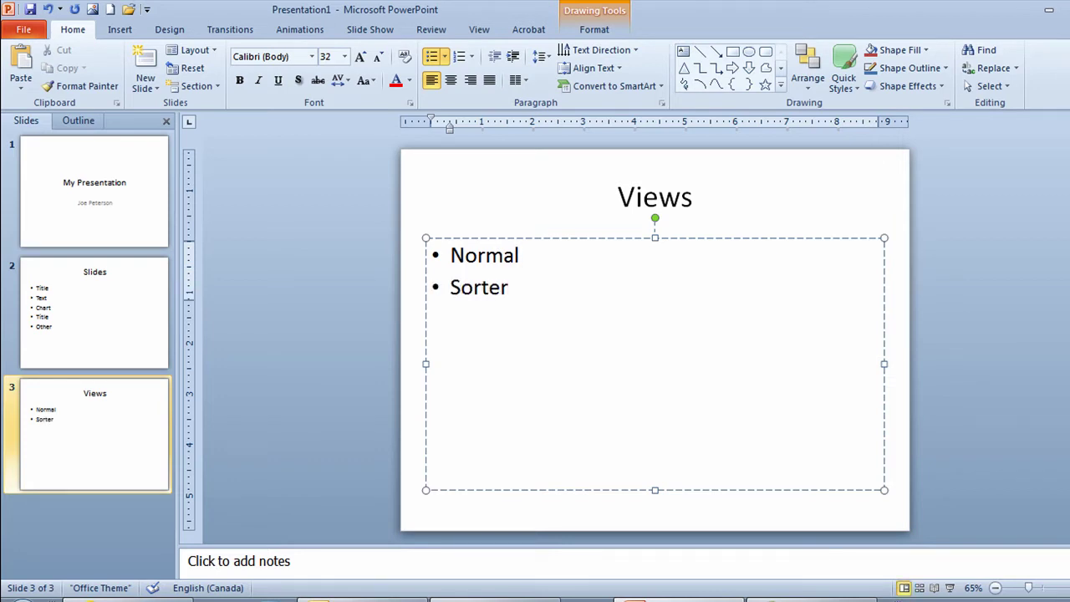
pyautogui.press('Return')
pyautogui.write('Show')
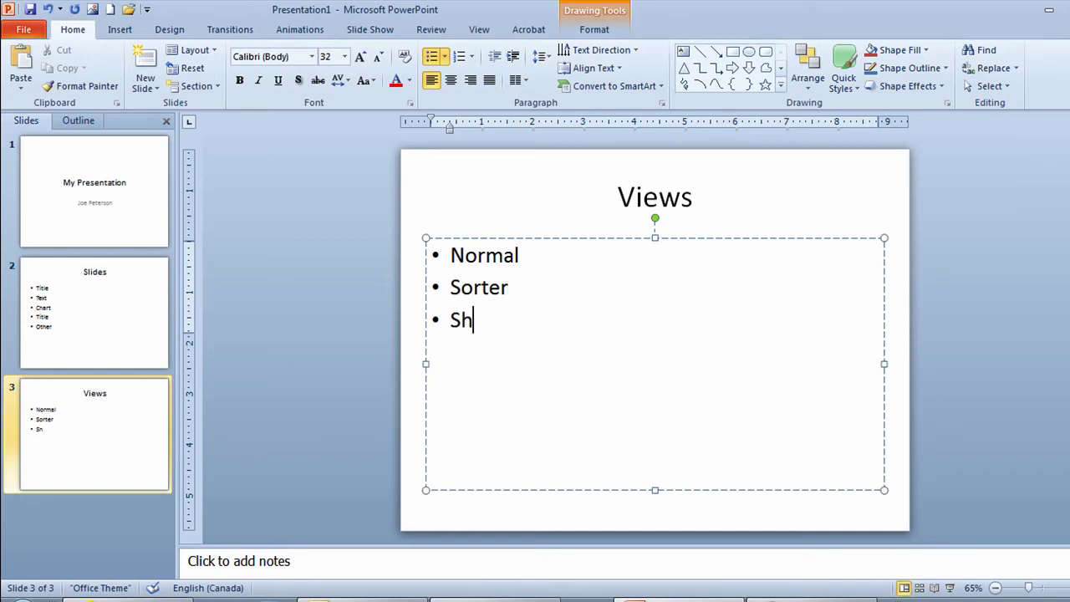
pyautogui.click(410, 334)
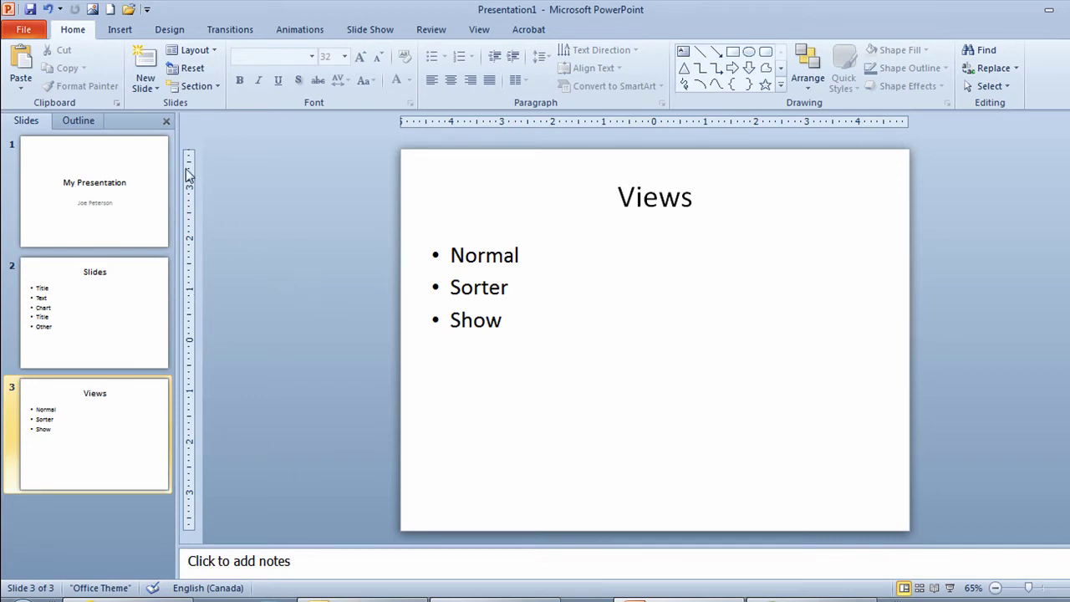
# Add a fourth slide with the Title and Content layout and title it "Changing Levels"
pyautogui.click(144, 87)
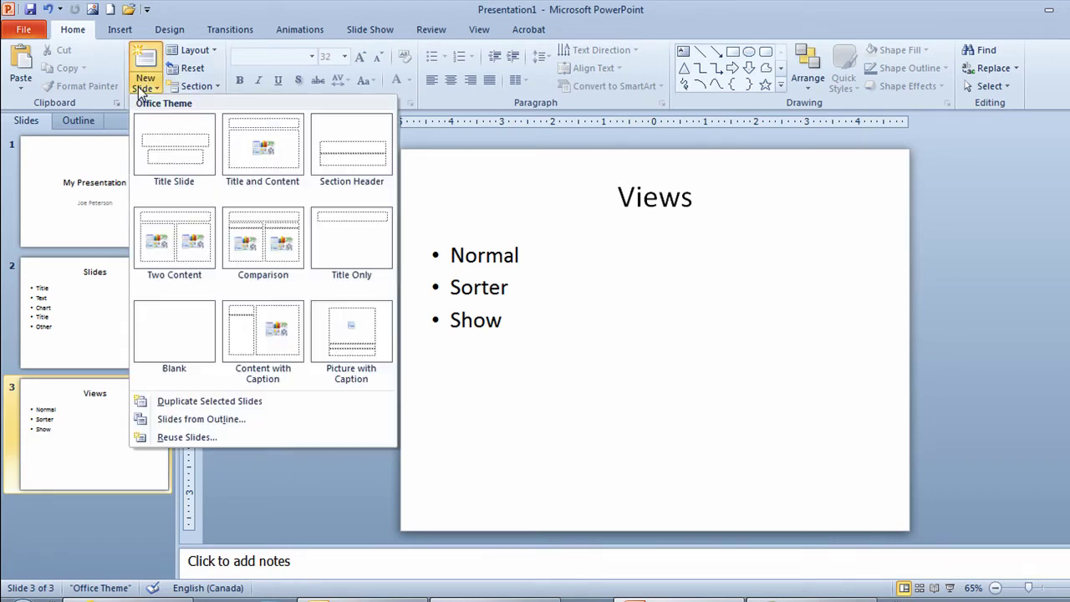
pyautogui.click(265, 161)
pyautogui.click(626, 198)
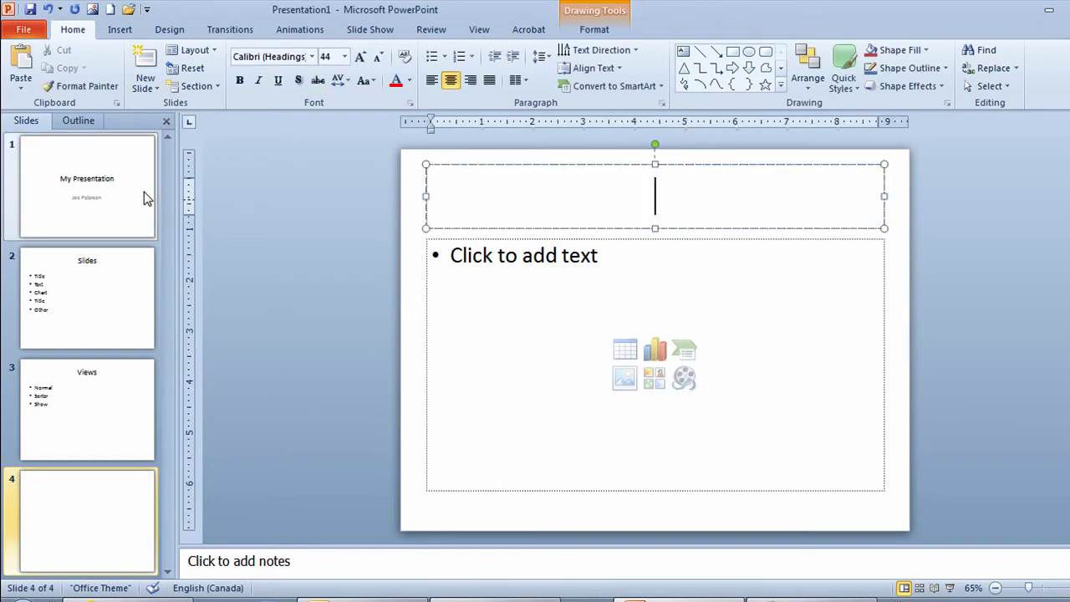
pyautogui.write('Changing ')
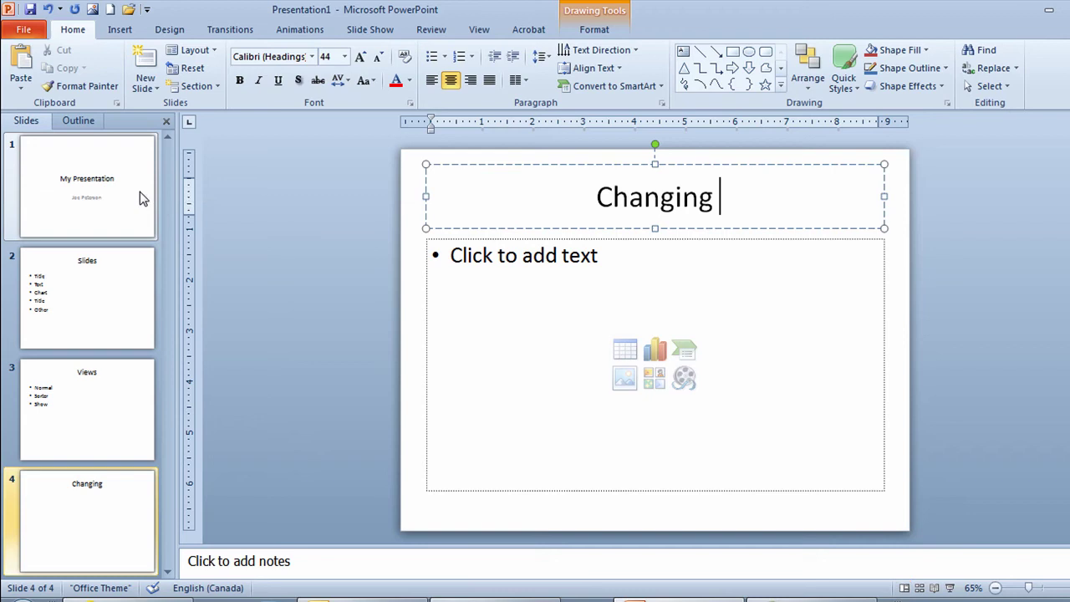
pyautogui.write('Levels')
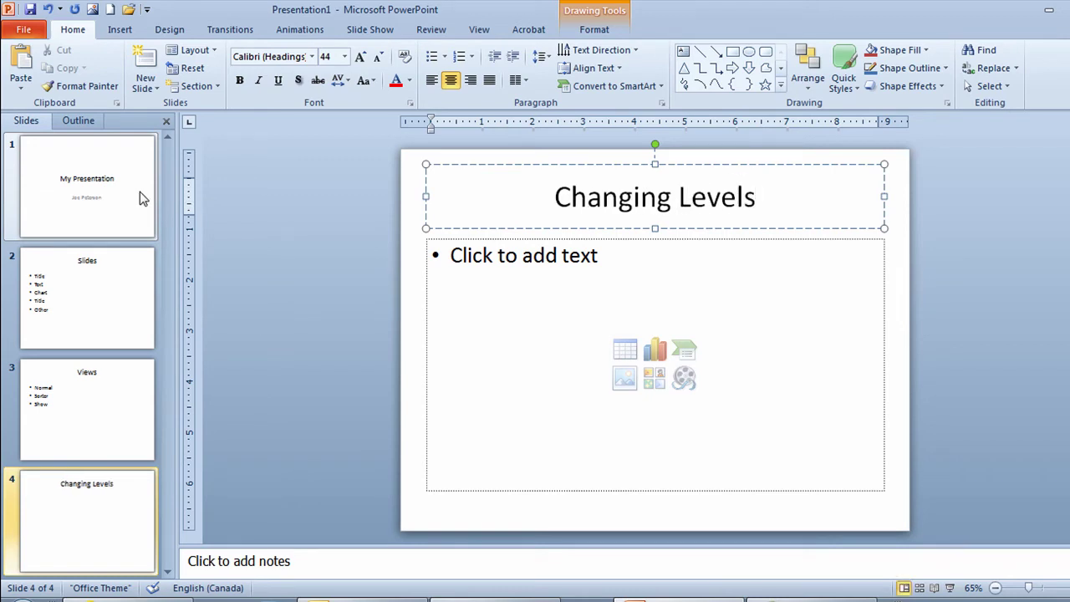
# Enter "Quality service" as the first bullet in the content area of the "Changing Levels" slide
pyautogui.click(456, 258)
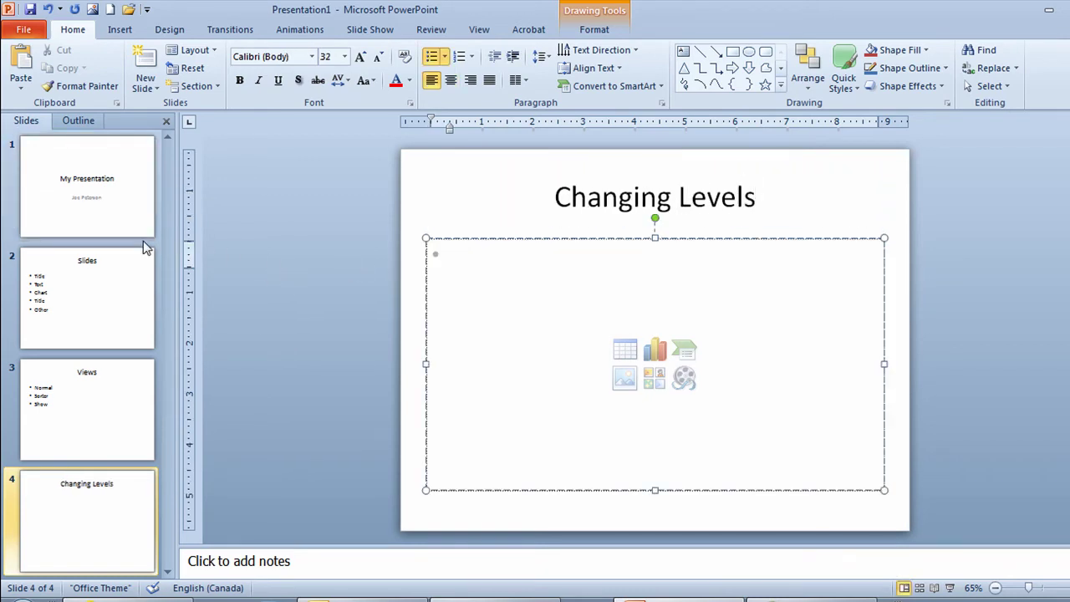
pyautogui.write('Qualit')
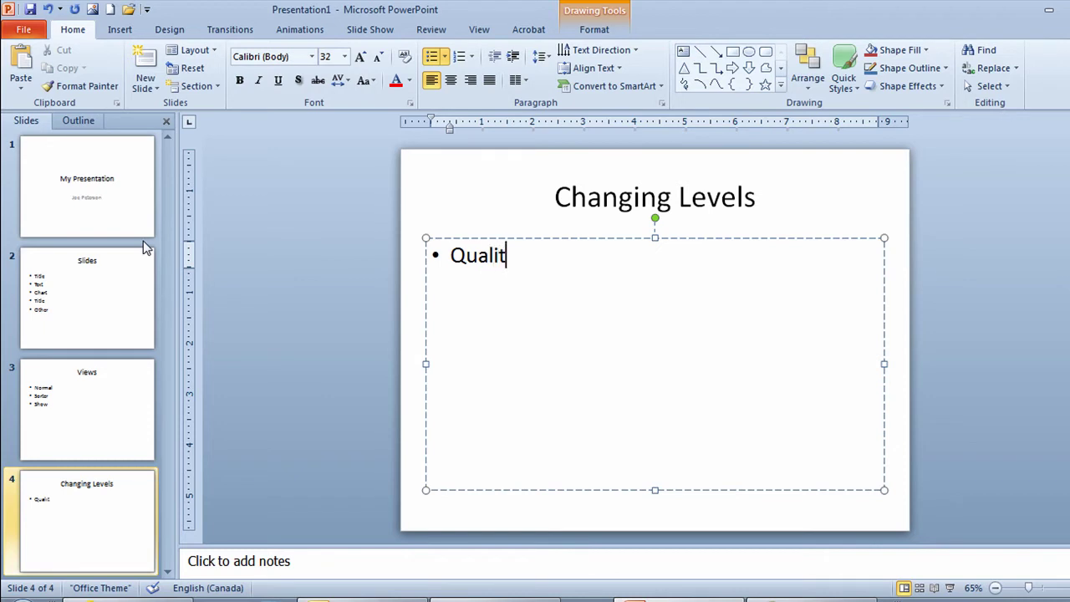
pyautogui.write('y serv')
pyautogui.write('ice')
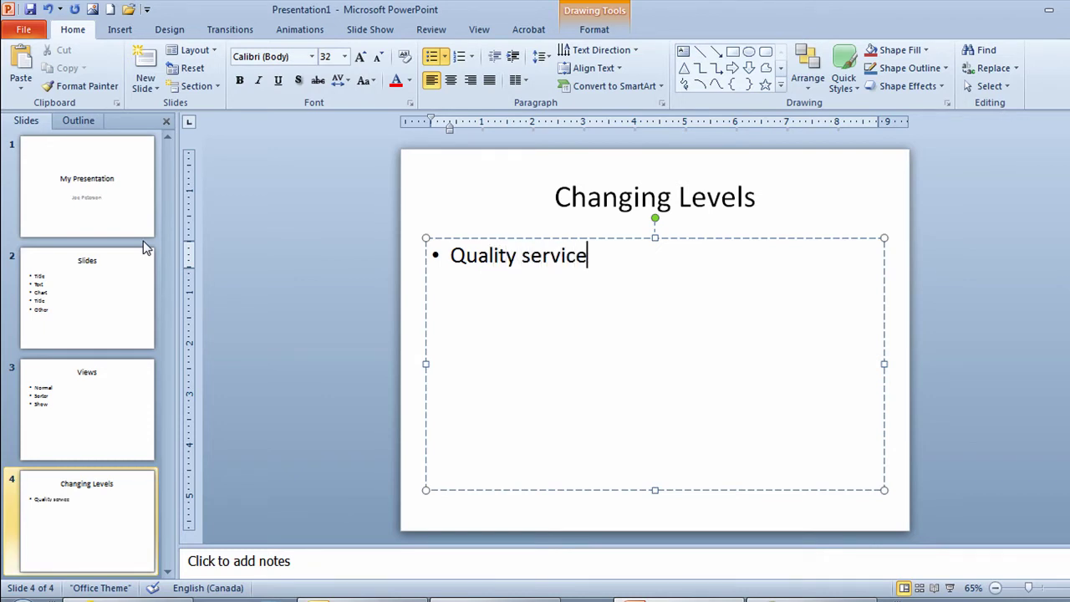
# Add the second-level bullet "Excellent people" beneath "Quality service" on the "Changing Levels" slide
pyautogui.press('Return')
pyautogui.press('Tab')
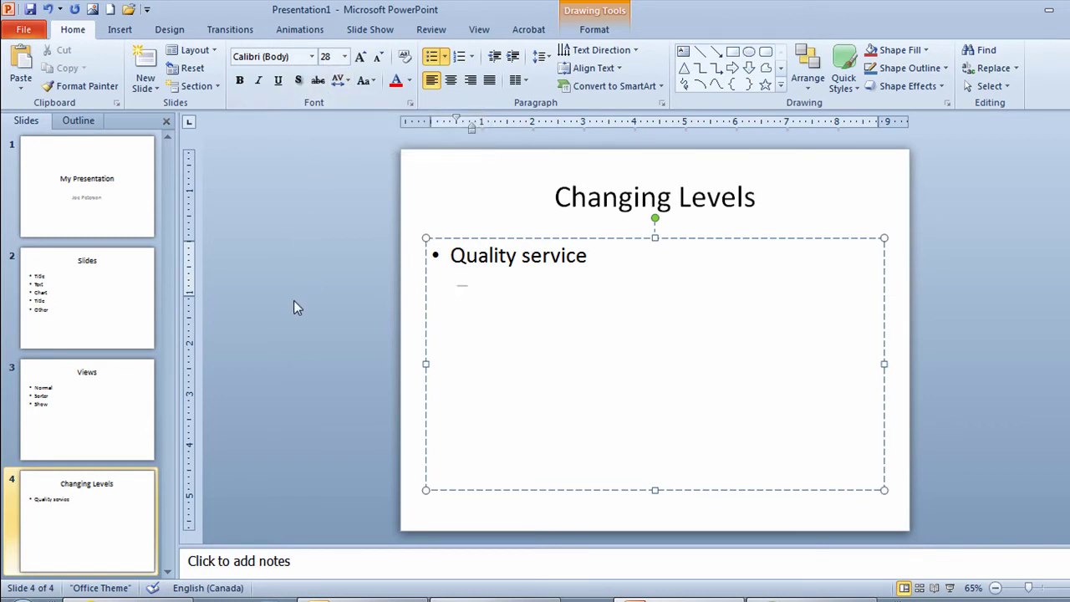
pyautogui.write('Excellent people')
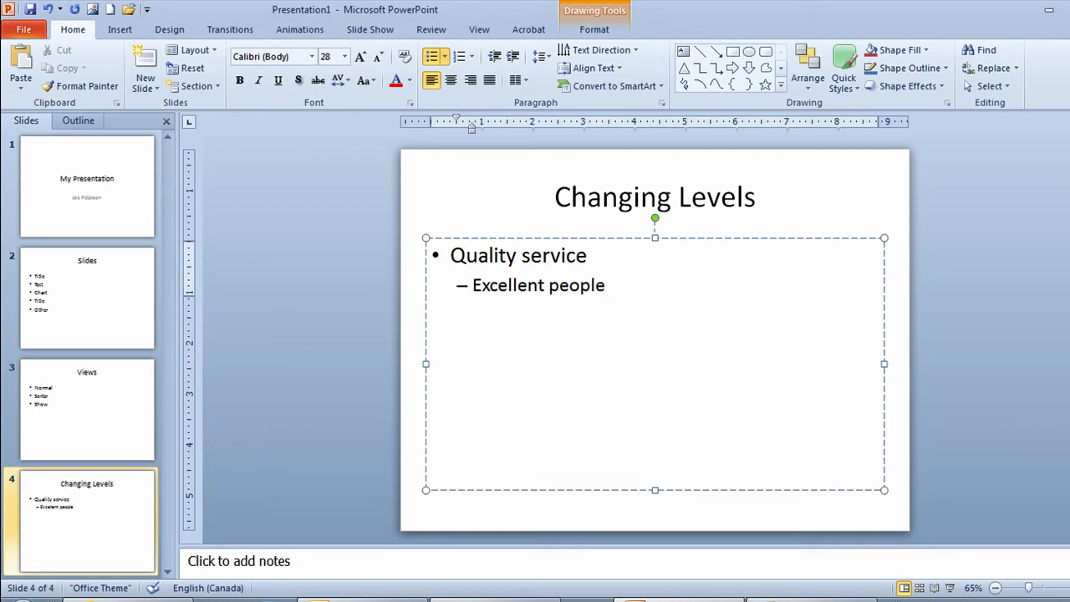
# Add the third-level bullets "Good work experience" and "On going training" beneath "Excellent people"
pyautogui.press('Return')
pyautogui.press('Tab')
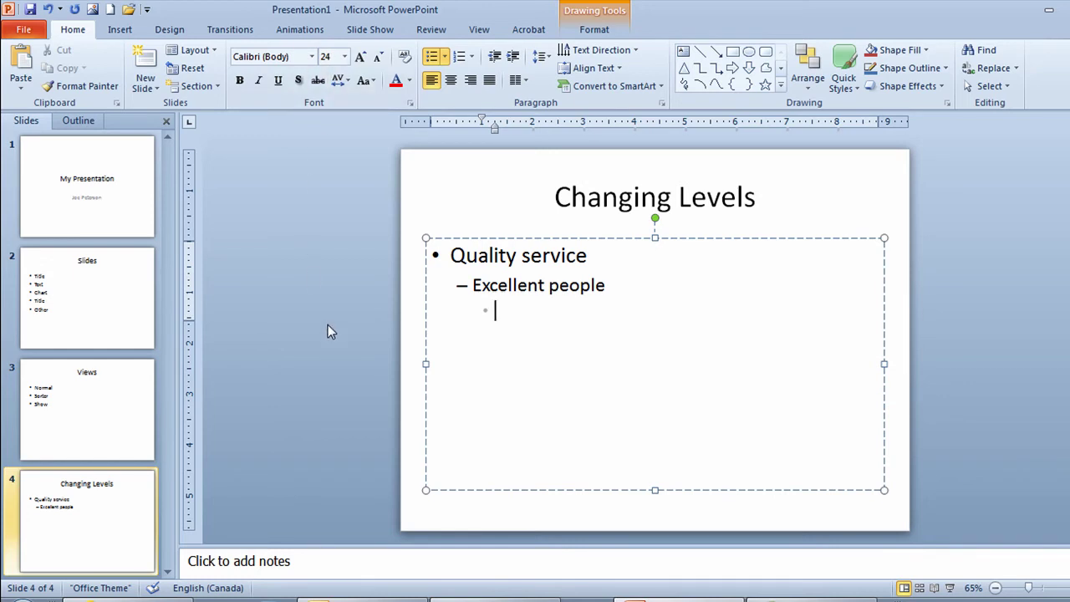
pyautogui.write('Good work')
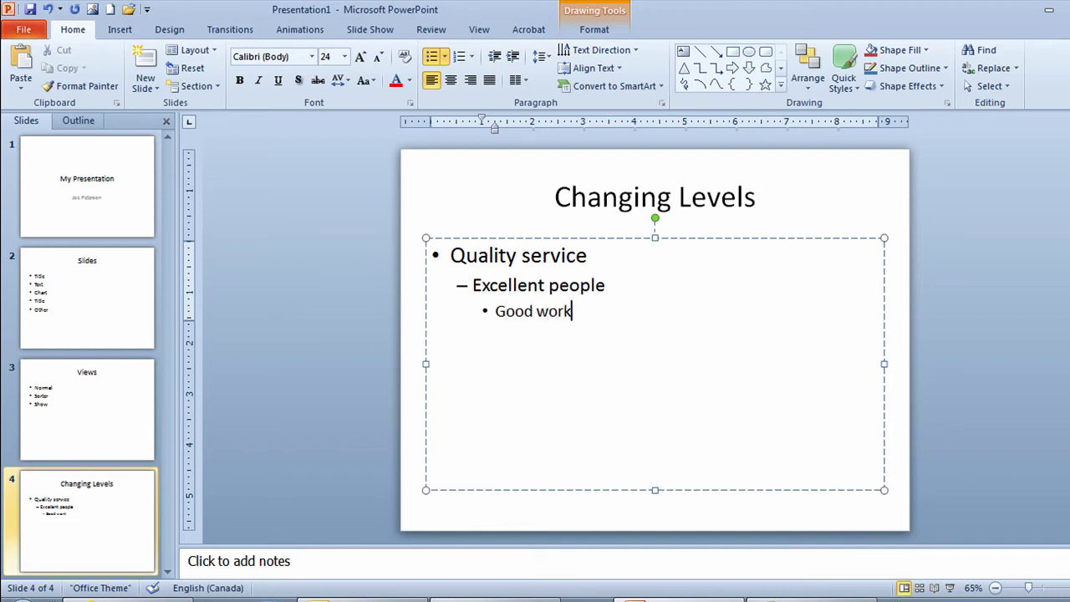
pyautogui.write(' experience')
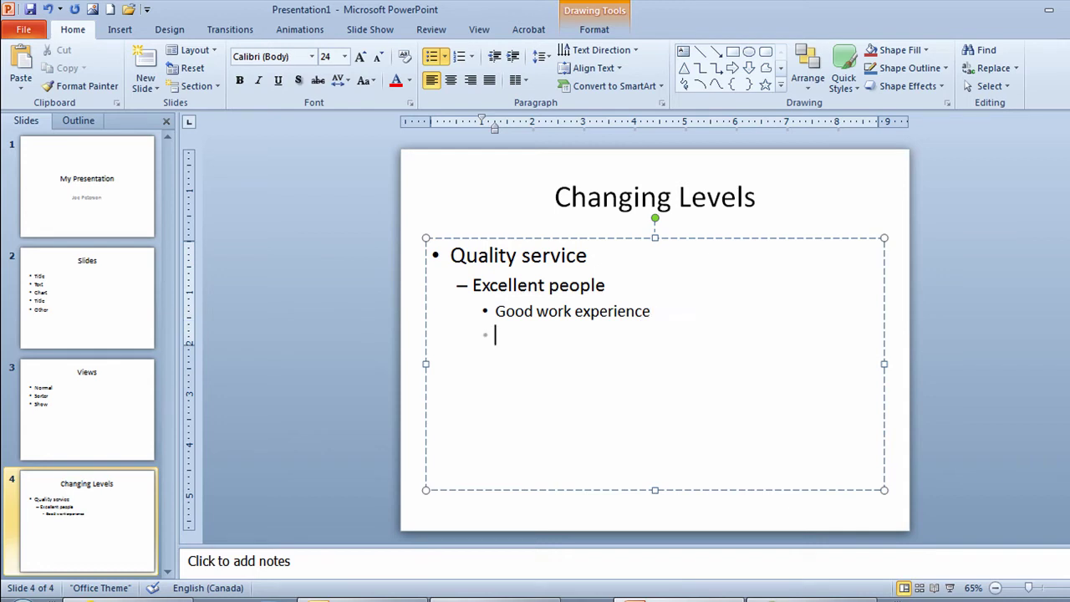
pyautogui.write('On going trai')
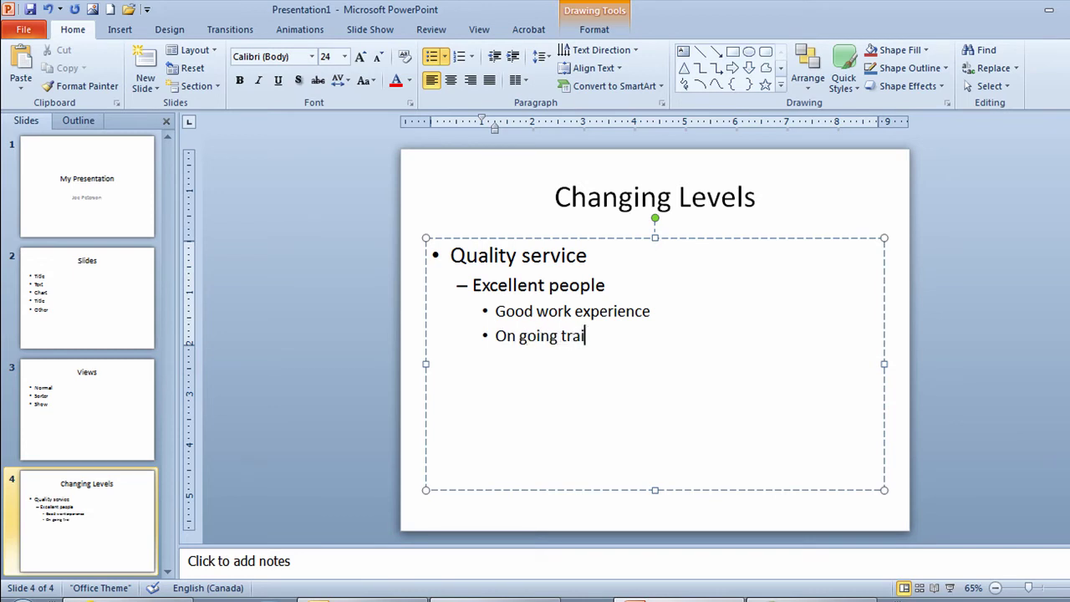
pyautogui.write('ning')
# Add the bullet "Good technology" after "On going training", moved back out to the second level
pyautogui.press('Return')
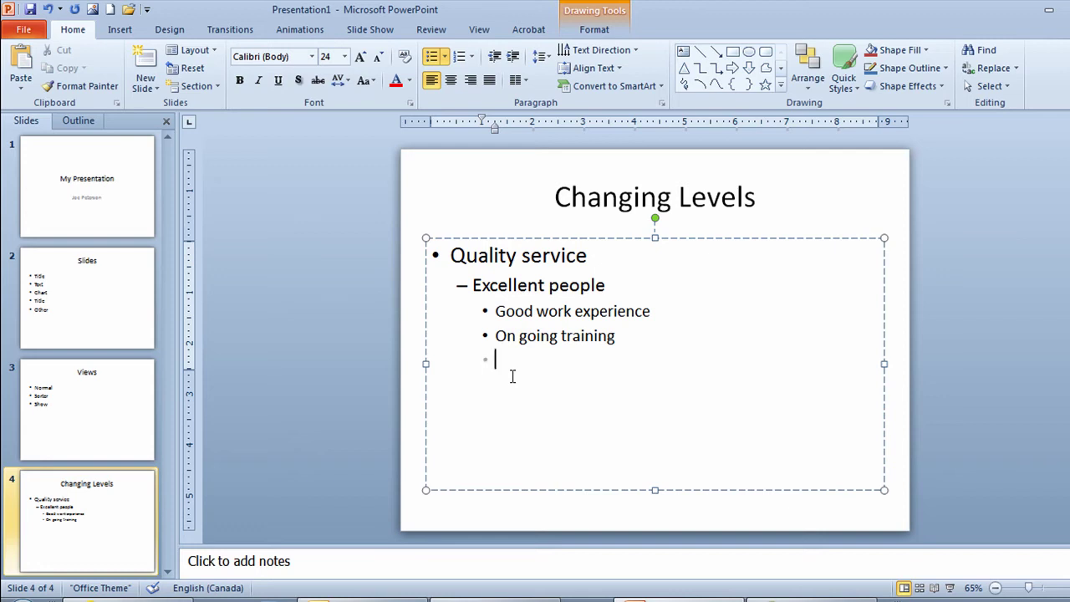
pyautogui.hotkey('shift', 'Tab')
pyautogui.write('Good')
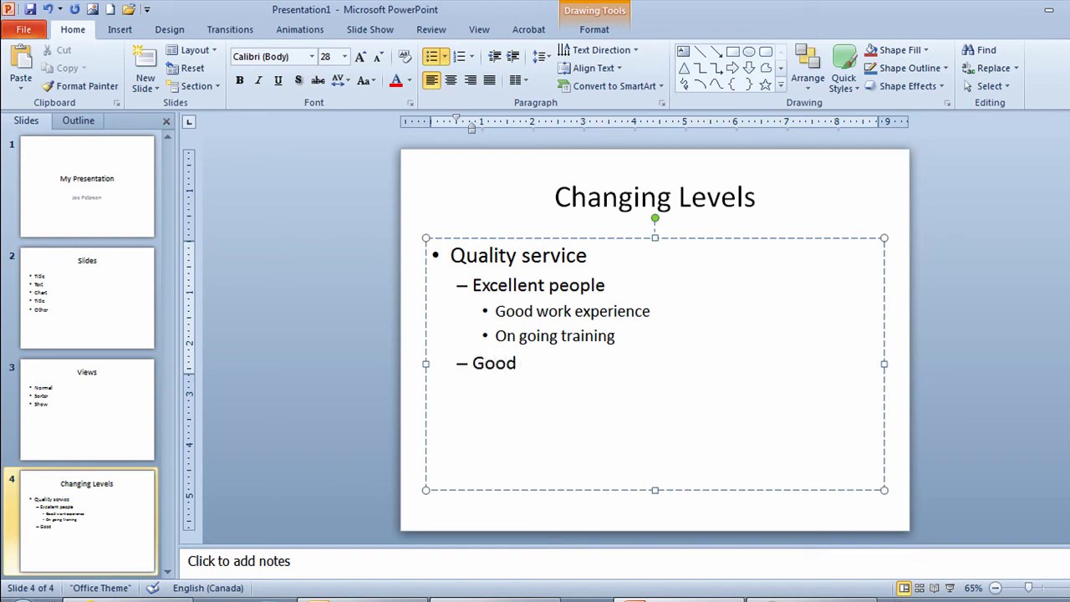
pyautogui.write(' technolog')
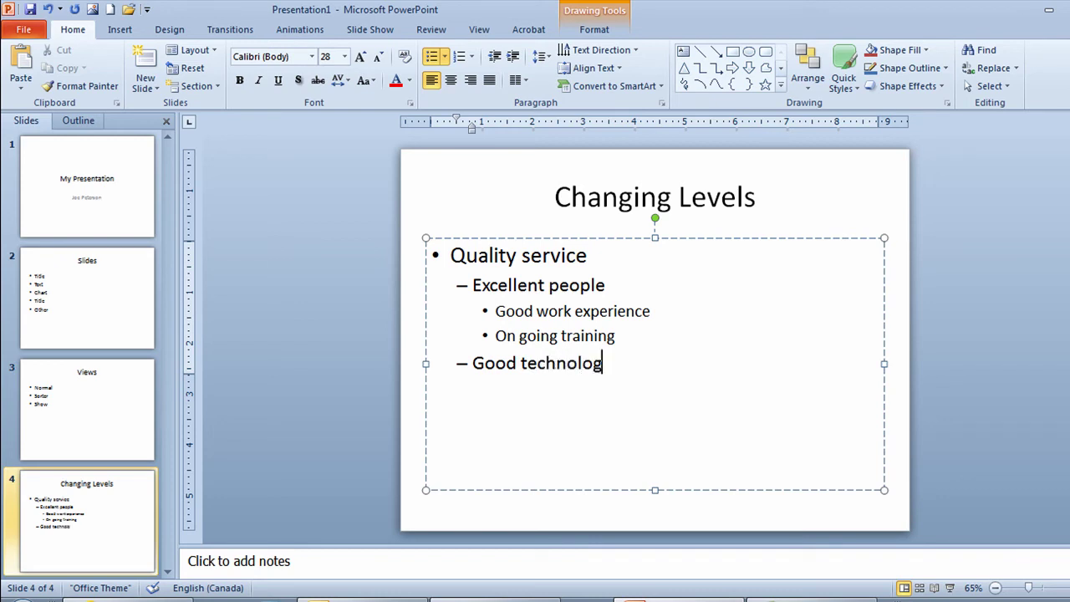
pyautogui.write('y')
# Add the bullet "Community connected" at the first level below "Good technology" and deselect the content area
pyautogui.press('Return')
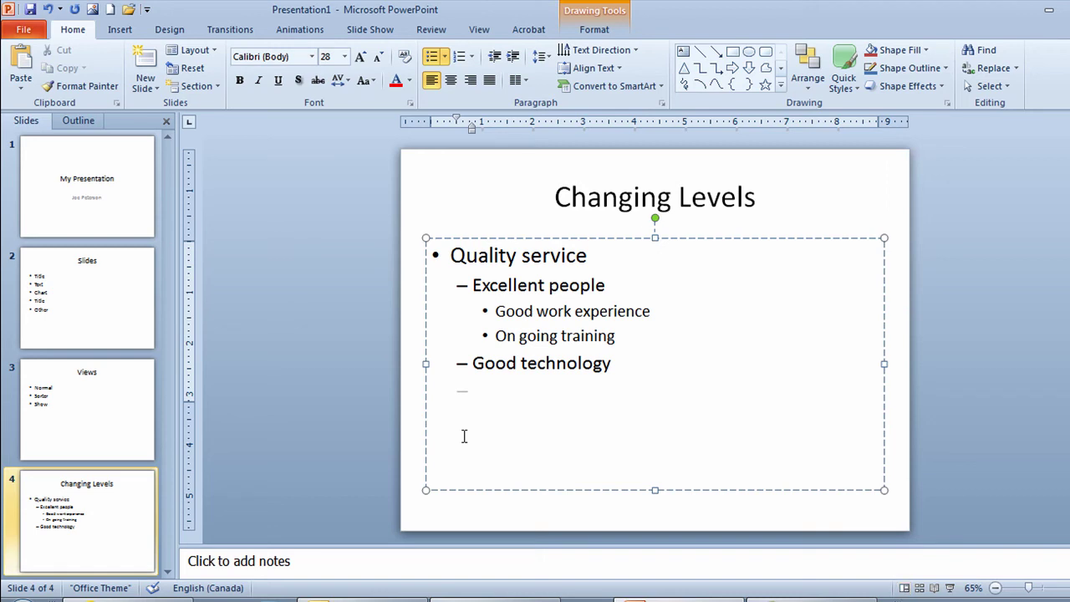
pyautogui.hotkey('shift', 'Tab')
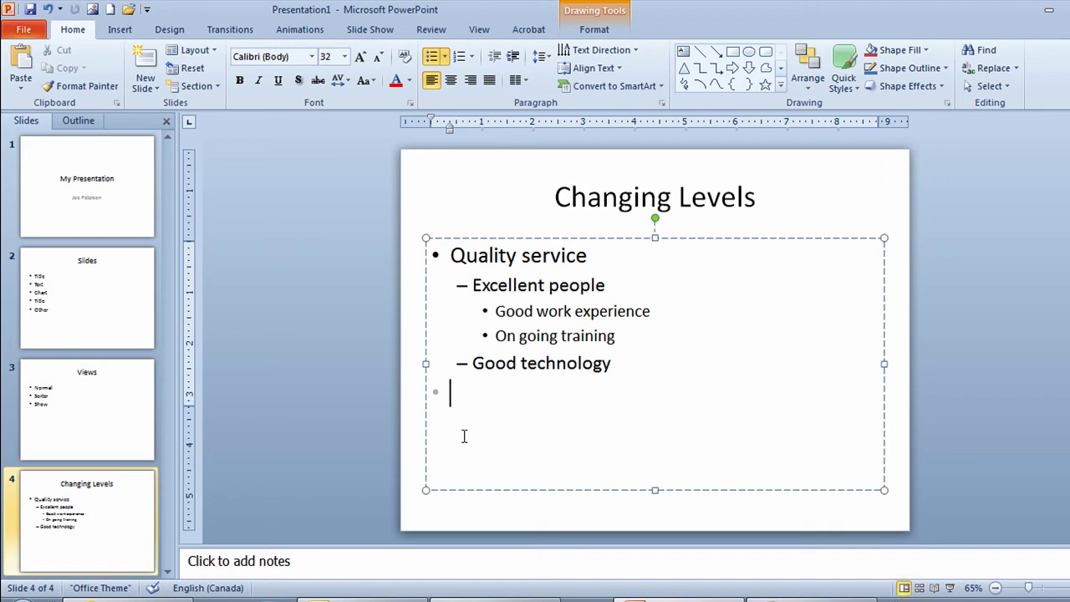
pyautogui.write('Community')
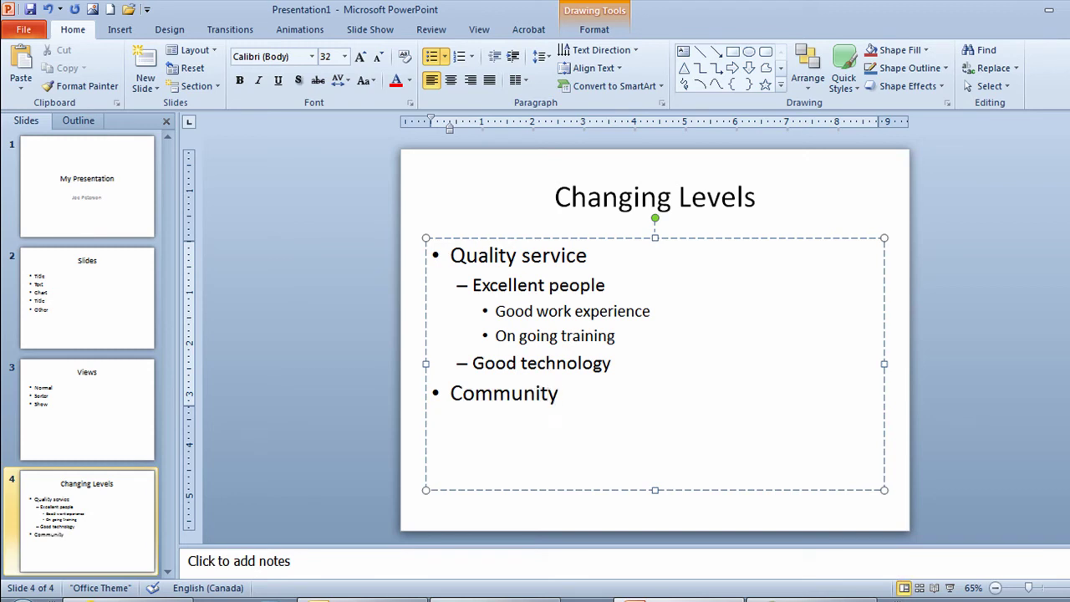
pyautogui.write(' connected')
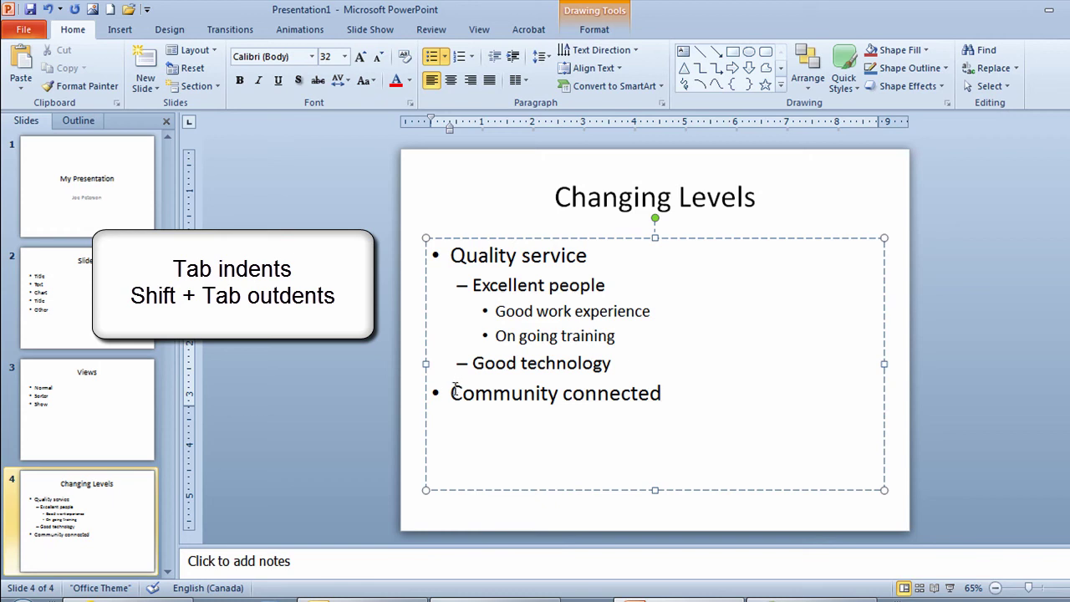
pyautogui.click(408, 404)
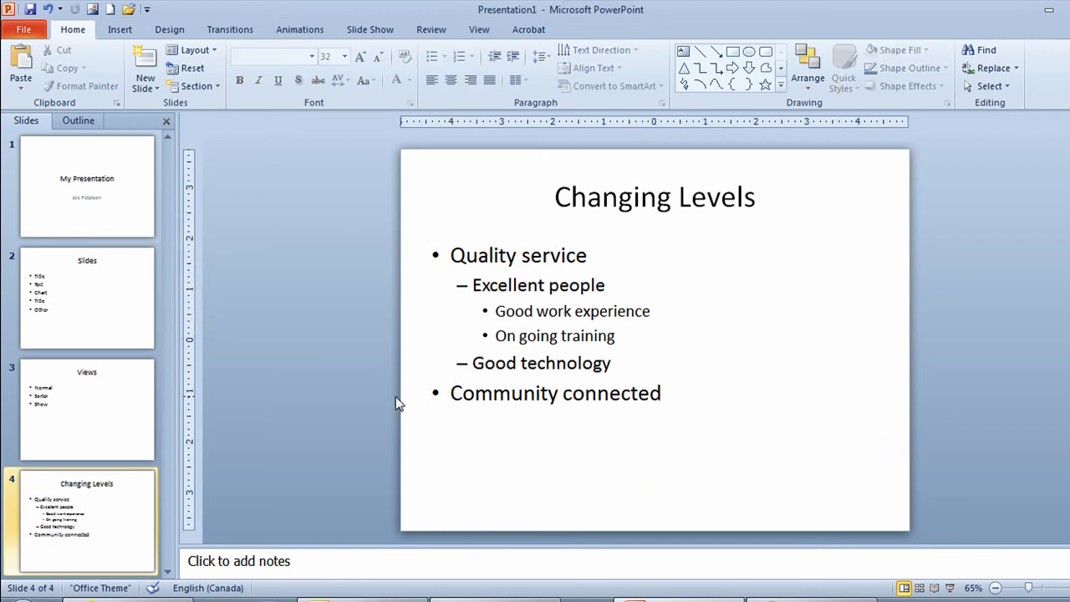